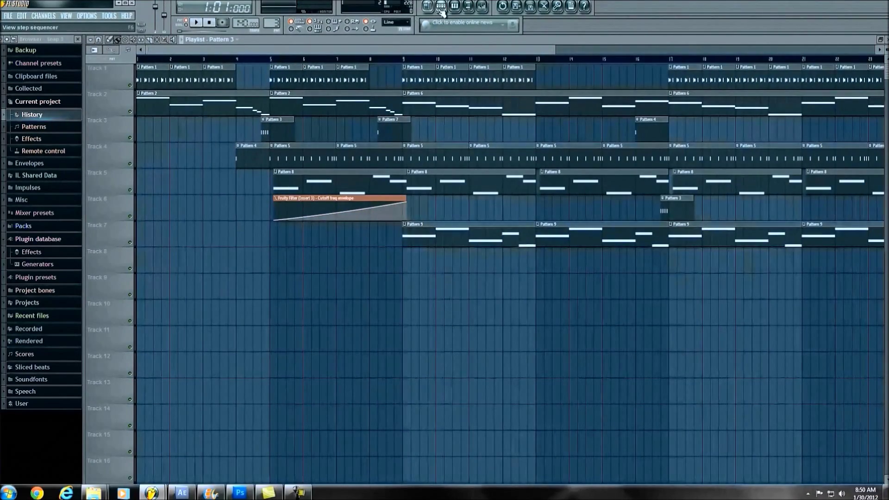
Play the finished song's Pattern 3 snare roll in Song mode from bar 4, then stop.
left_click(441, 5)
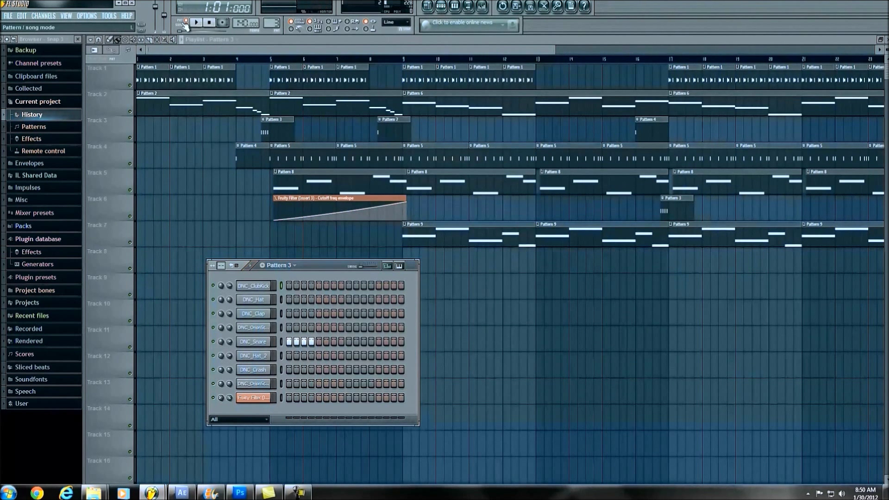
key("l")
left_click(237, 61)
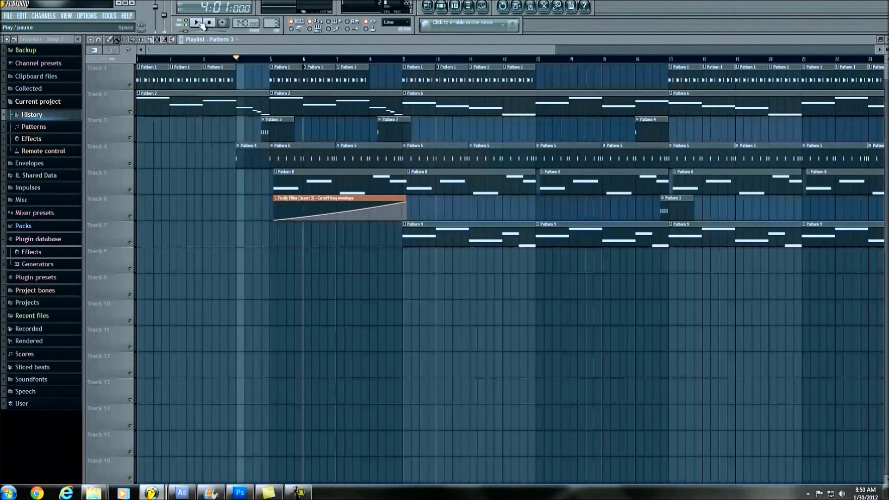
left_click(199, 23)
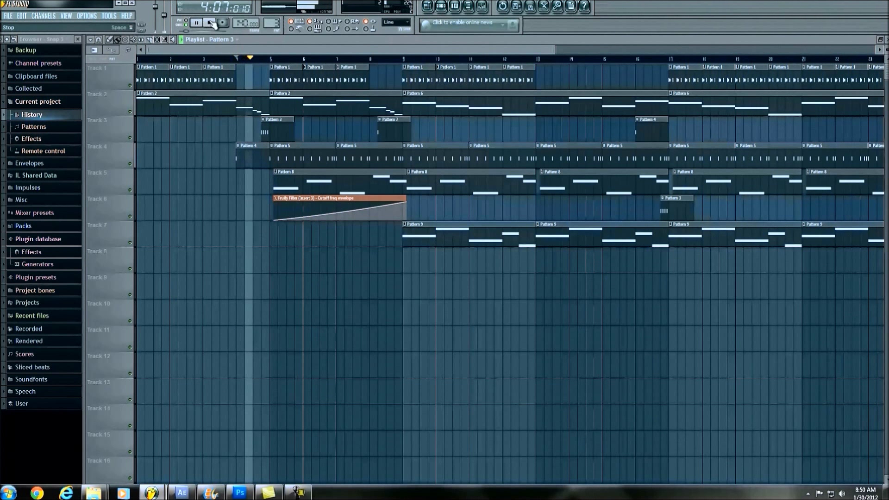
left_click(209, 22)
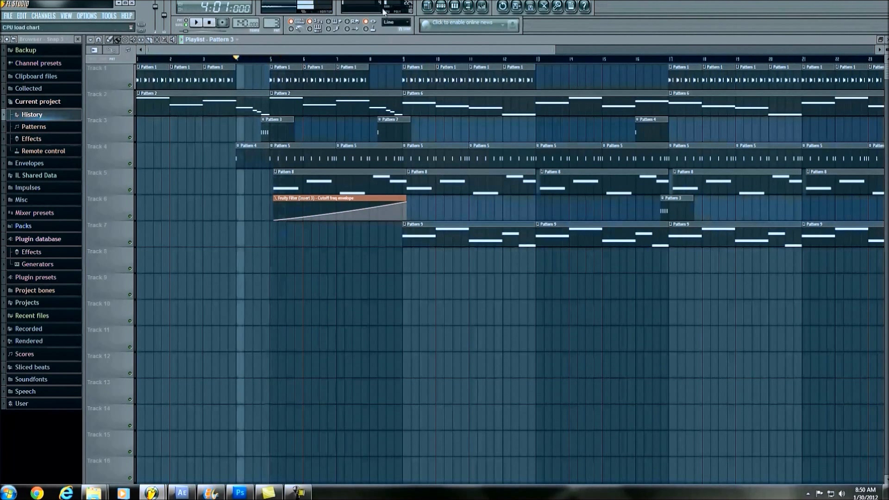
In the unfinished project, paint a Pattern 3 clip on Track 3 and slide it to just before bar 5.
mouse_move(152, 492)
left_click(215, 454)
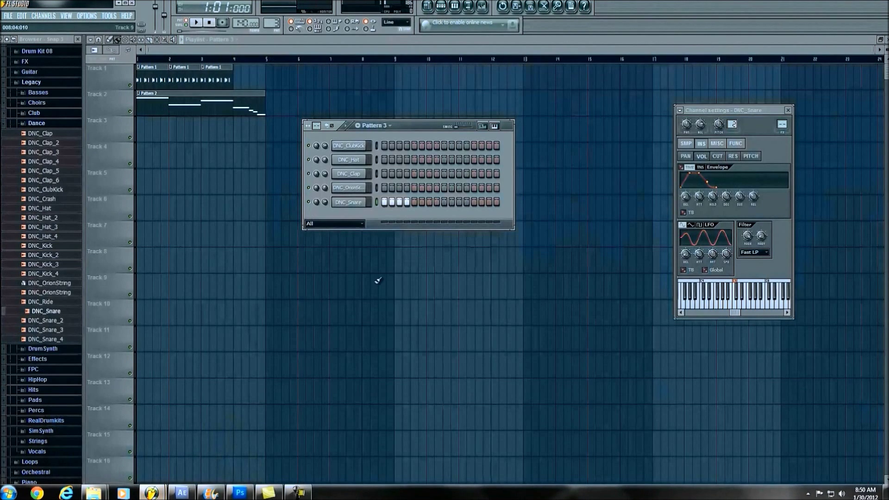
left_click(239, 130)
left_click_drag(239, 130, 270, 134)
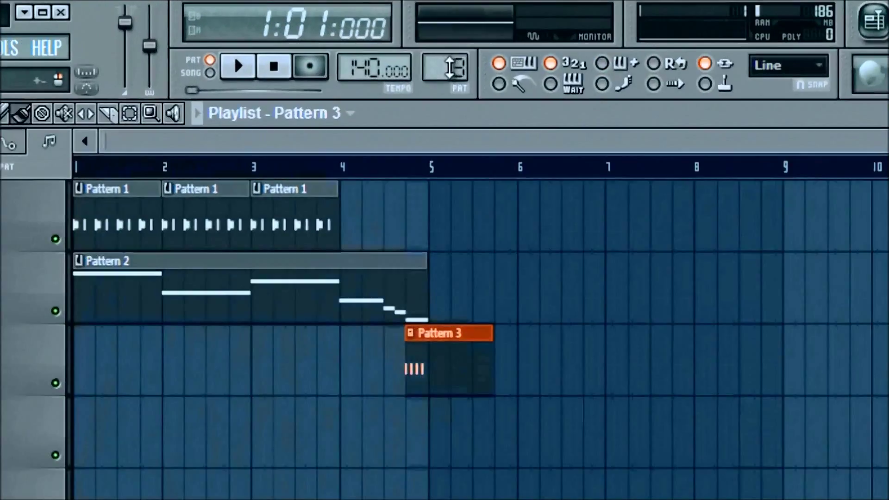
Select Pattern 4 and drag DNC_Hat_2 from the Dance folder into the Channel rack as its own channel.
key("F4")
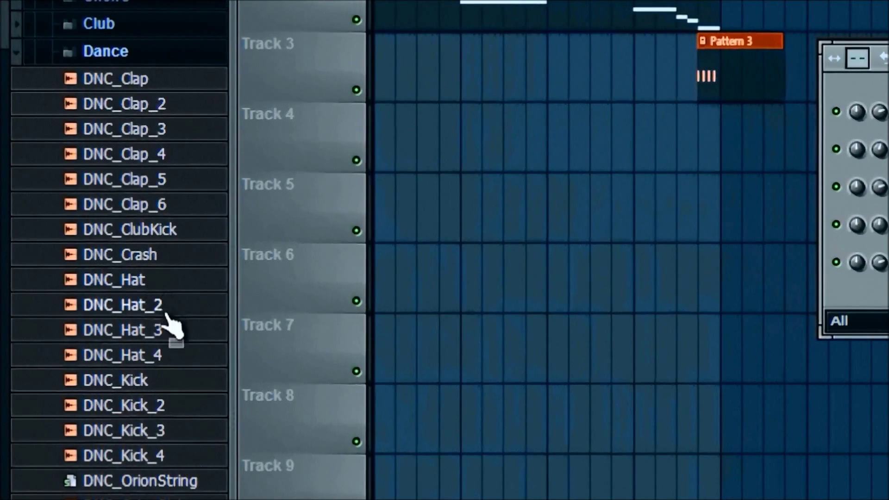
left_click(160, 305)
left_click_drag(158, 319, 875, 352)
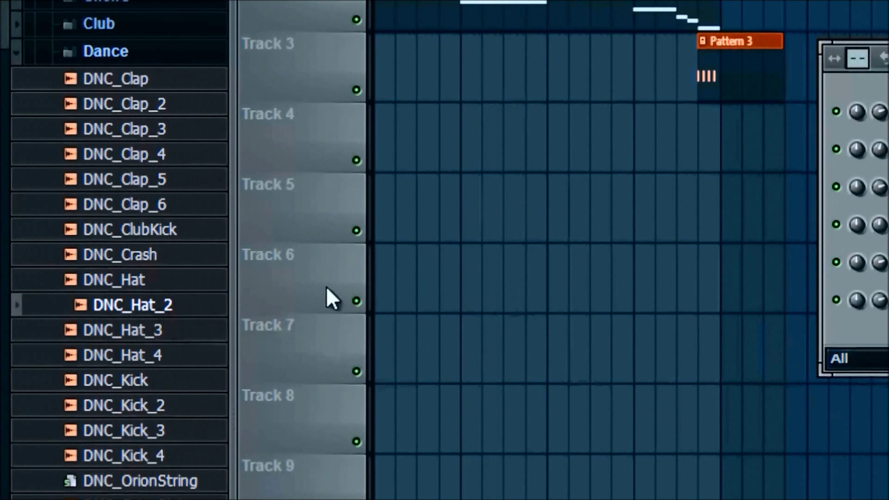
left_click_drag(153, 307, 438, 346)
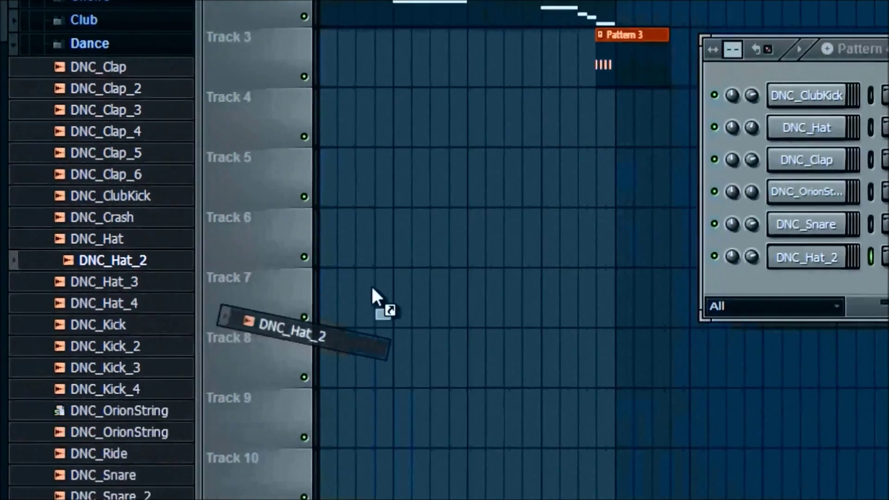
left_click_drag(373, 291, 817, 260)
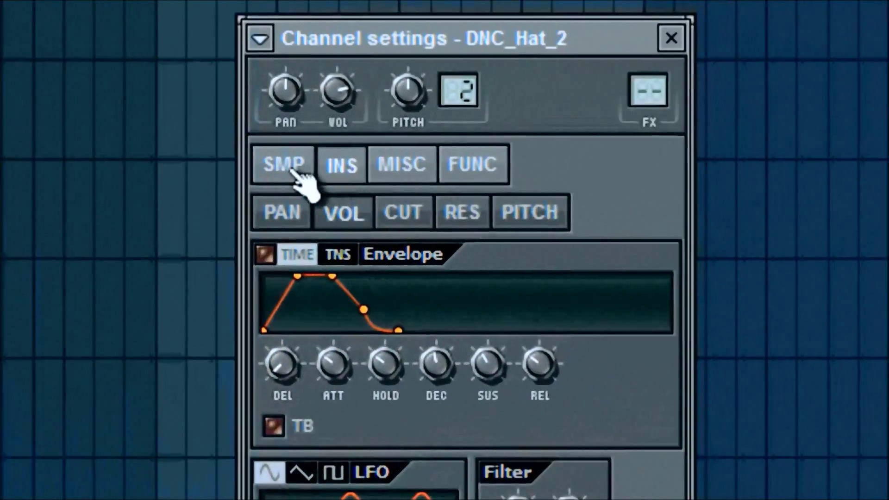
Tick Reverse in DNC_Hat_2's SMP tab and drag the reversed waveform toward the Playlist.
left_click(563, 77)
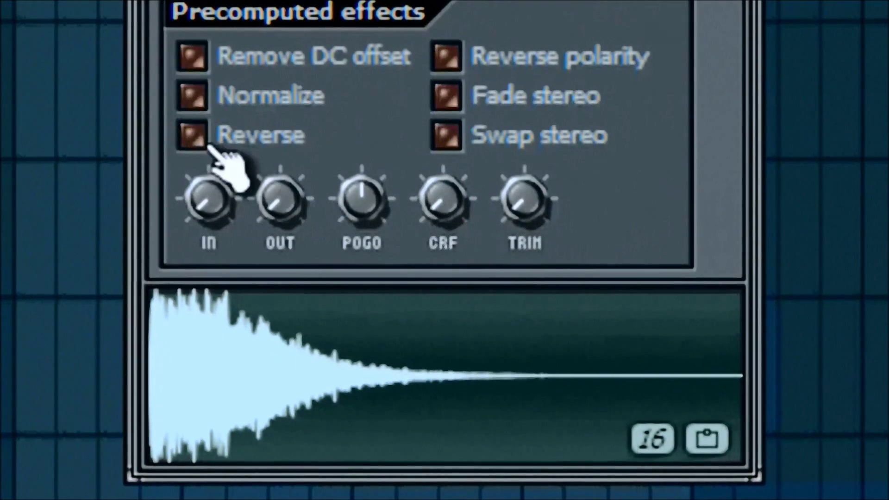
left_click(355, 311)
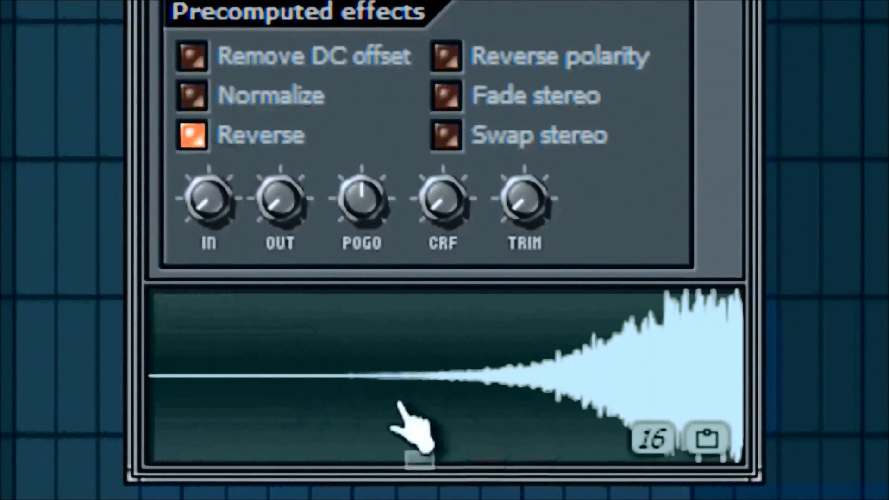
left_click(192, 135)
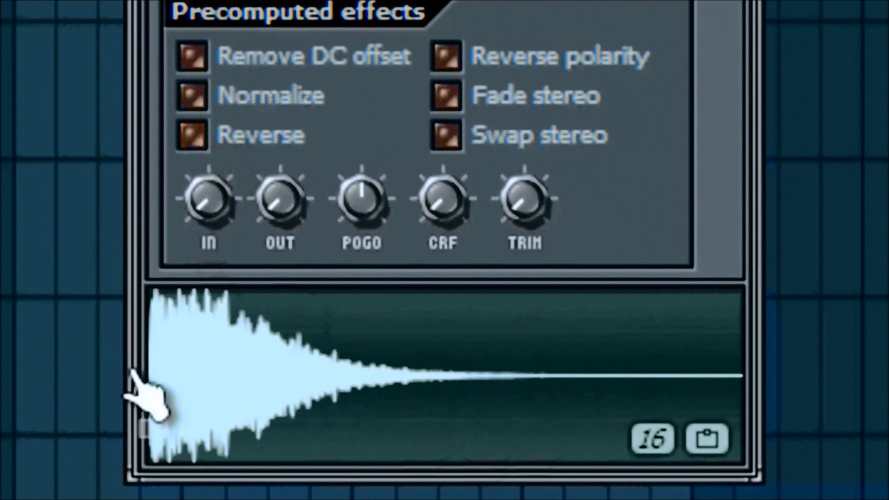
left_click_drag(155, 368, 327, 208)
left_click(192, 135)
left_click_drag(176, 352, 0, 200)
left_click_drag(303, 423, 174, 459)
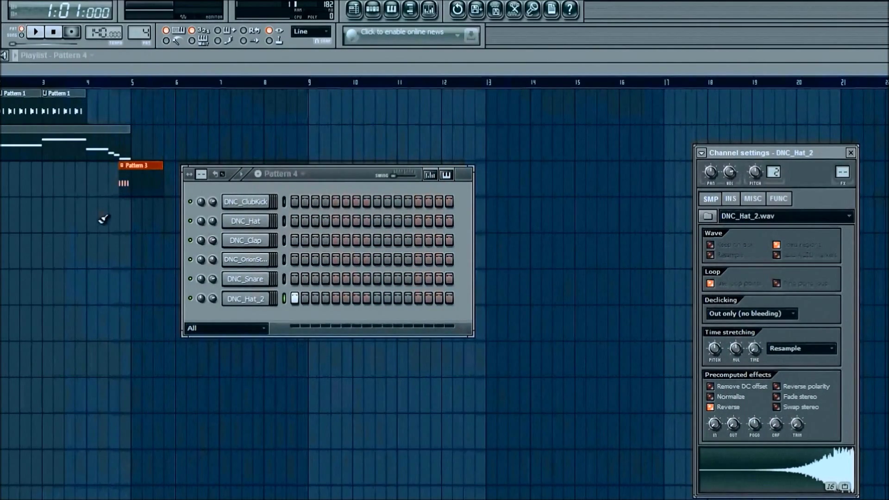
Drop the reversed hat as a Pattern 4 clip on Track 4 at bar 4, then audition from late bar 3.
left_click_drag(101, 219, 106, 222)
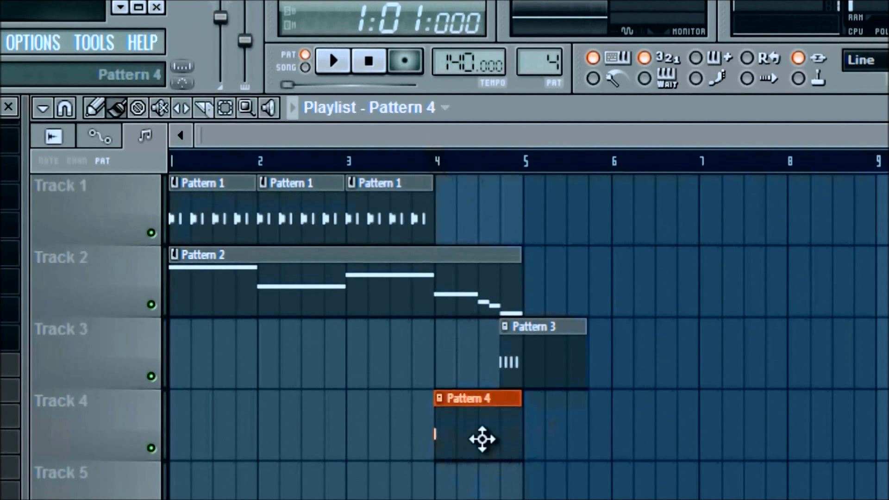
mouse_move(482, 438)
left_mouse_down()
mouse_move(512, 432)
mouse_move(469, 427)
left_mouse_up()
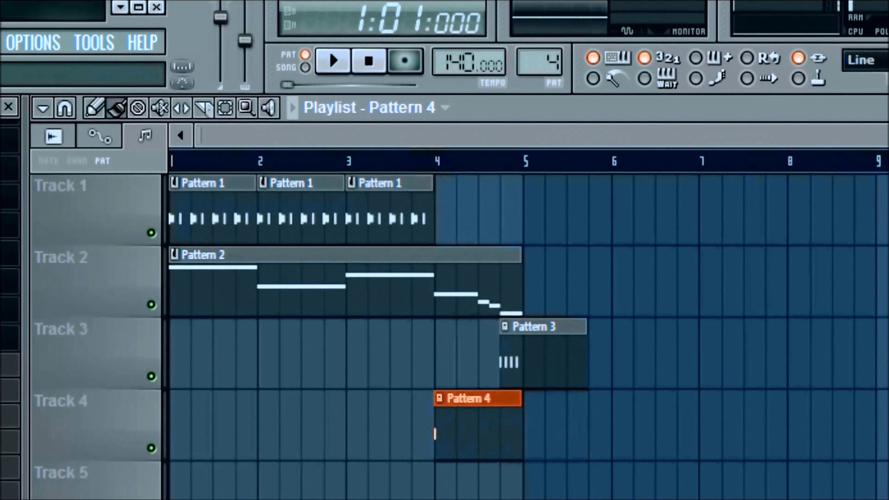
left_click(411, 157)
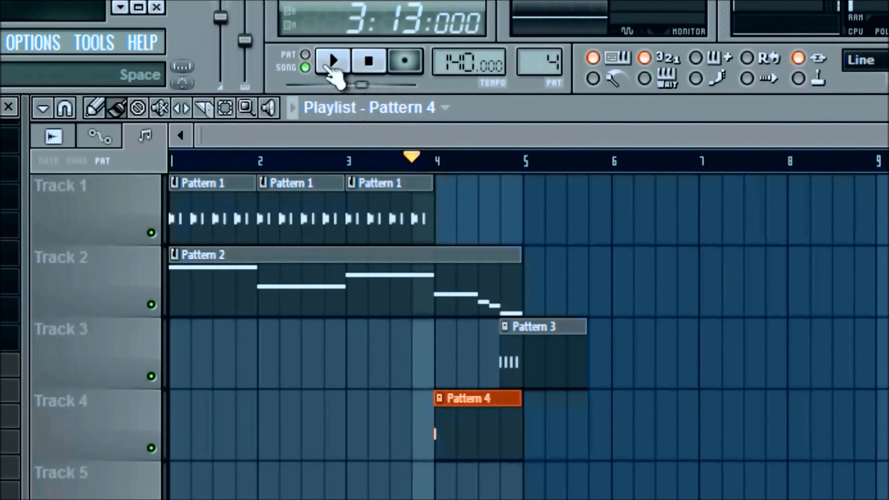
left_click(329, 65)
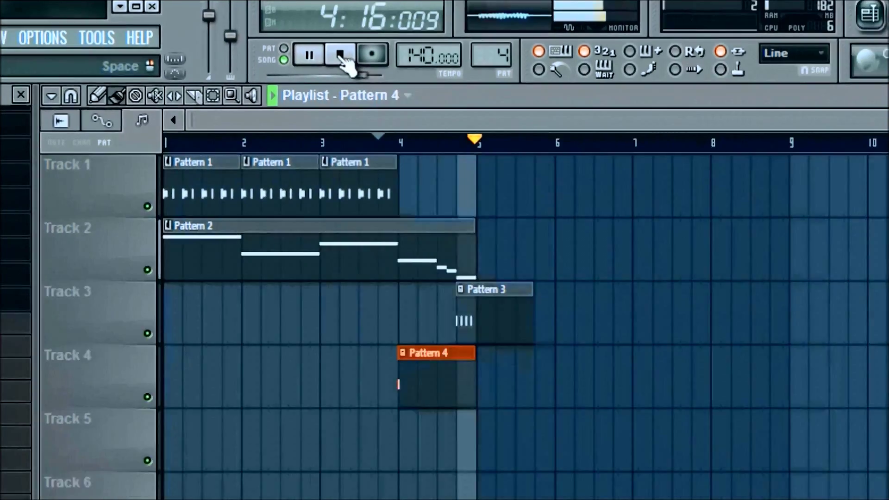
left_click(369, 63)
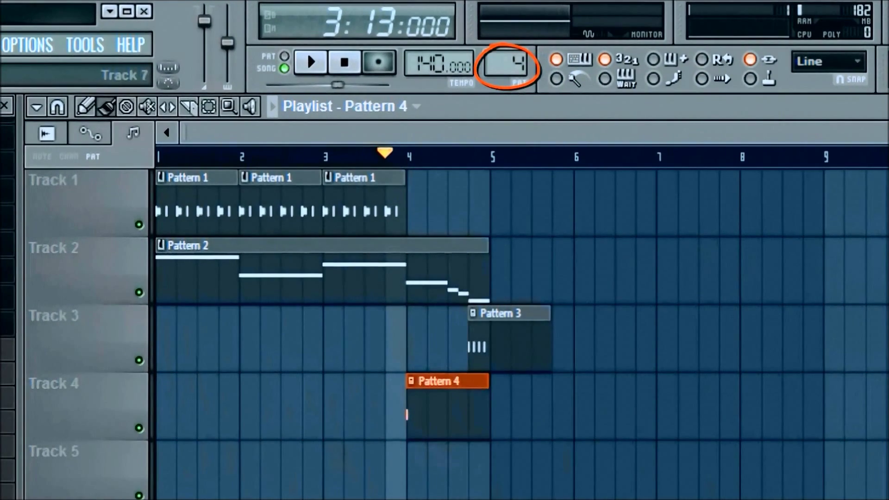
Go to Pattern 5, open its step sequencer, select DNC_Snare and shorten the pattern to 4 steps.
scroll(506, 65, "up", 1)
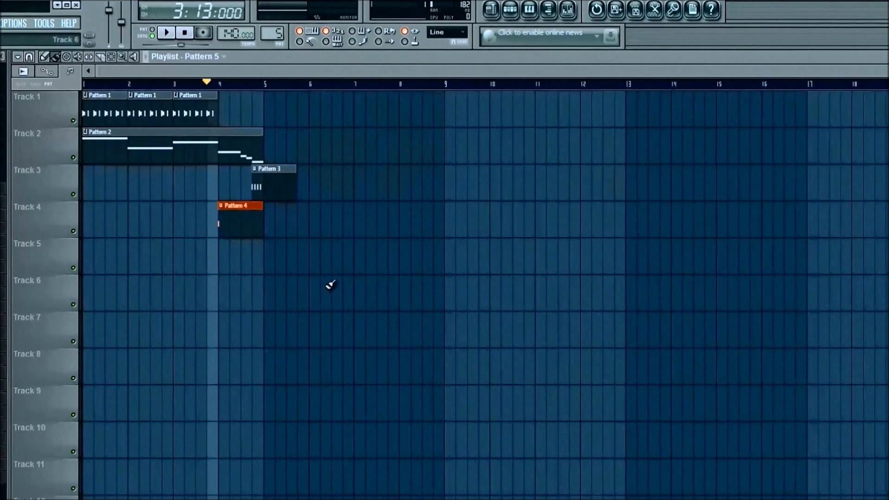
left_click(510, 10)
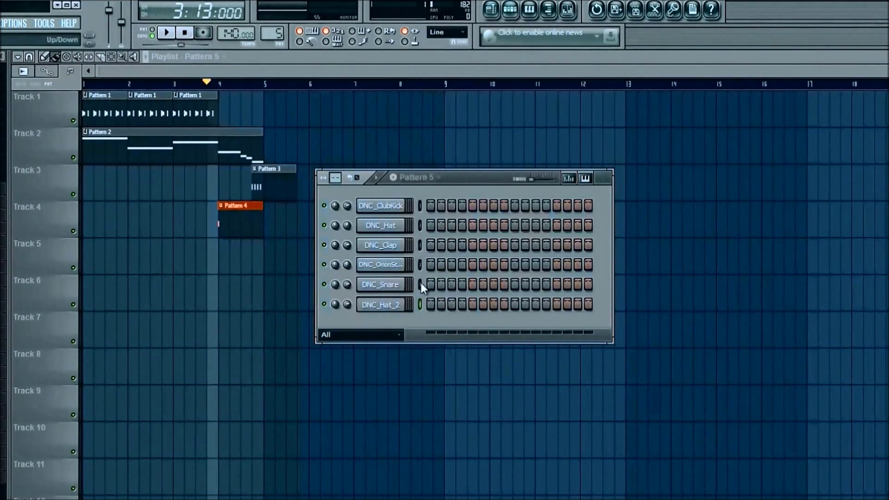
left_click(390, 288)
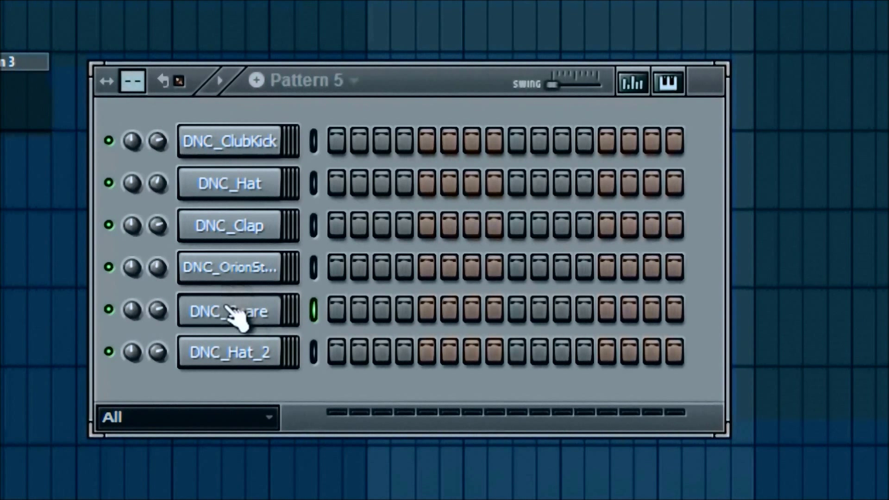
left_click(131, 82)
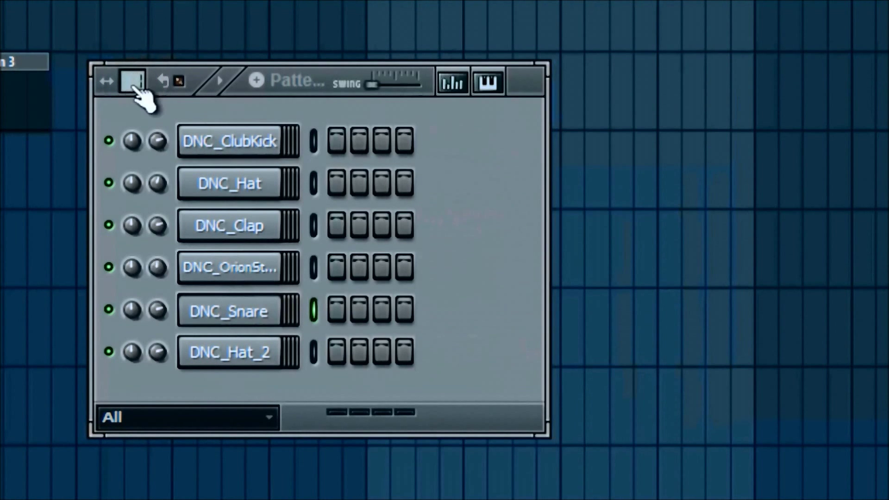
Drag the pattern length box up until each Pattern 5 row shows 32 steps.
mouse_move(144, 81)
left_mouse_down()
mouse_move(142, 74)
mouse_move(137, 89)
left_mouse_up()
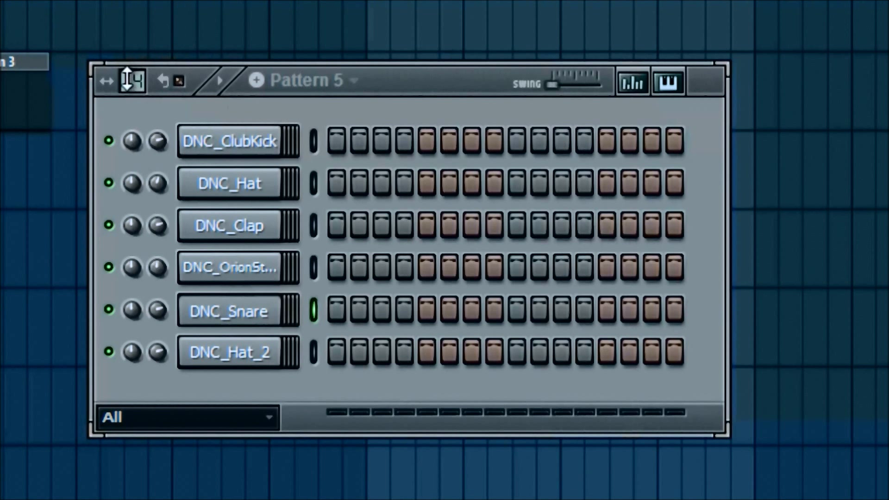
mouse_move(131, 82)
left_mouse_down()
mouse_move(137, 46)
mouse_move(142, 74)
mouse_move(133, 81)
left_mouse_up()
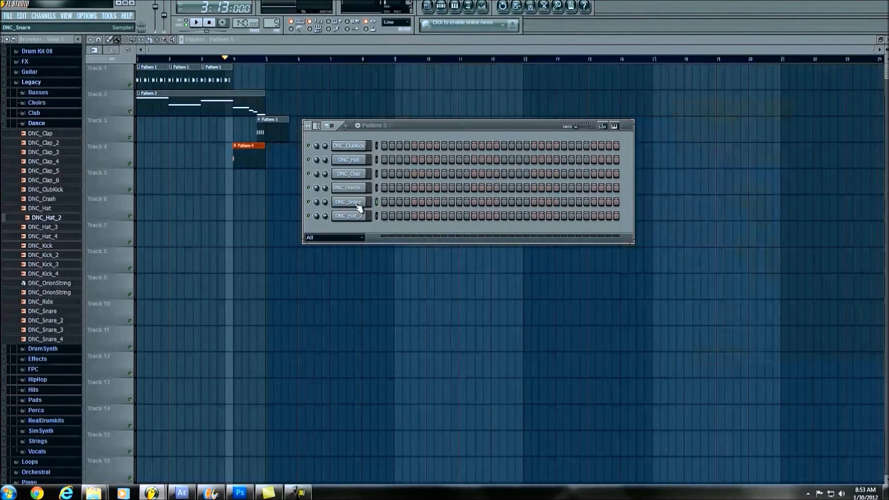
Fill every fourth step of the DNC_Snare row, preview the pattern, then start the song from the beginning.
right_click(219, 241)
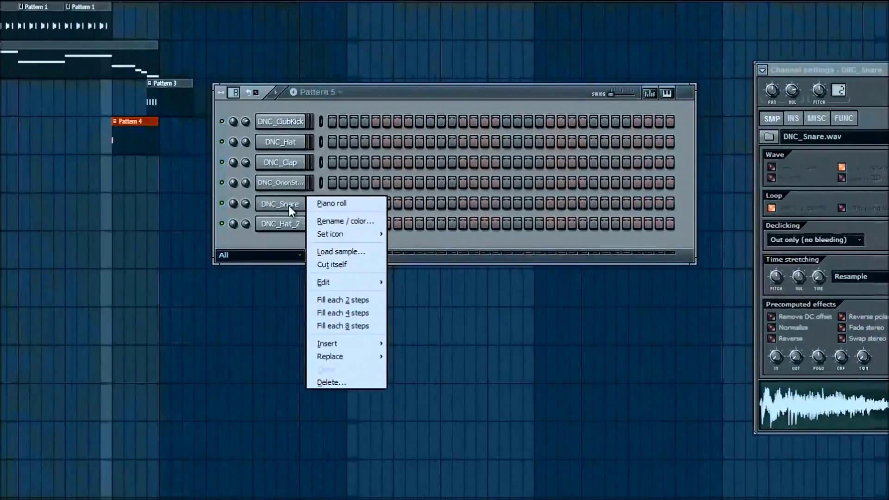
left_click(301, 374)
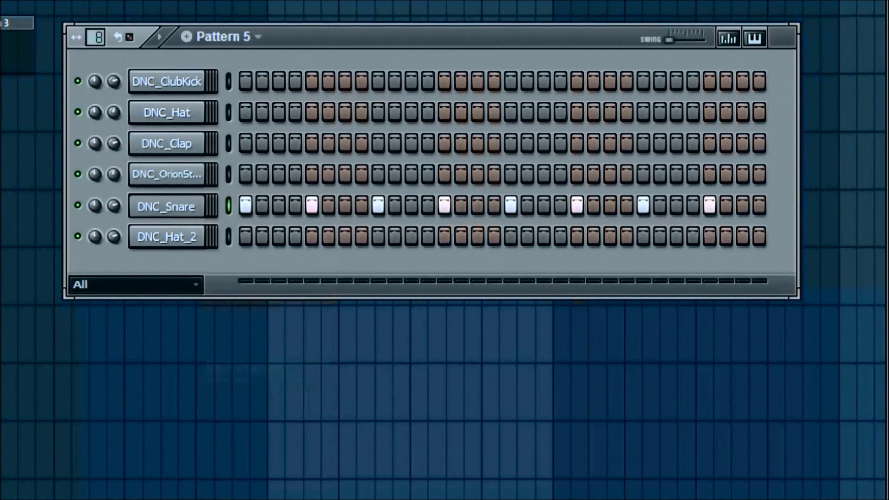
key("space")
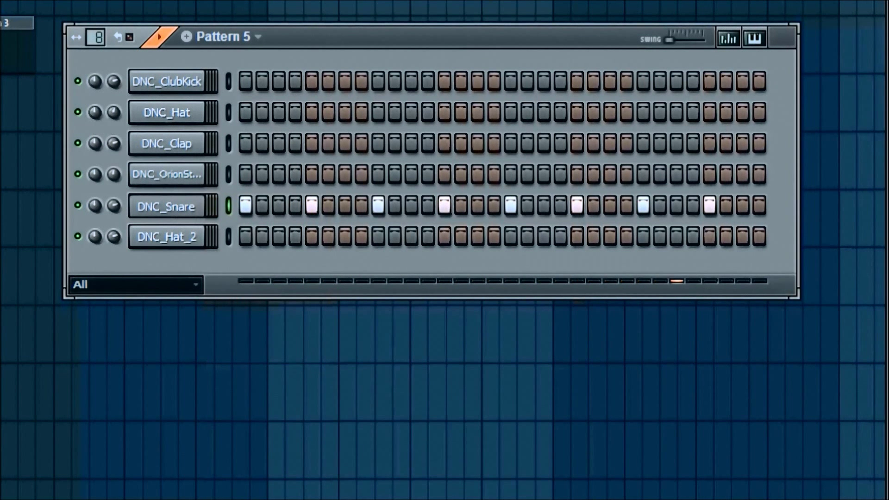
key("space")
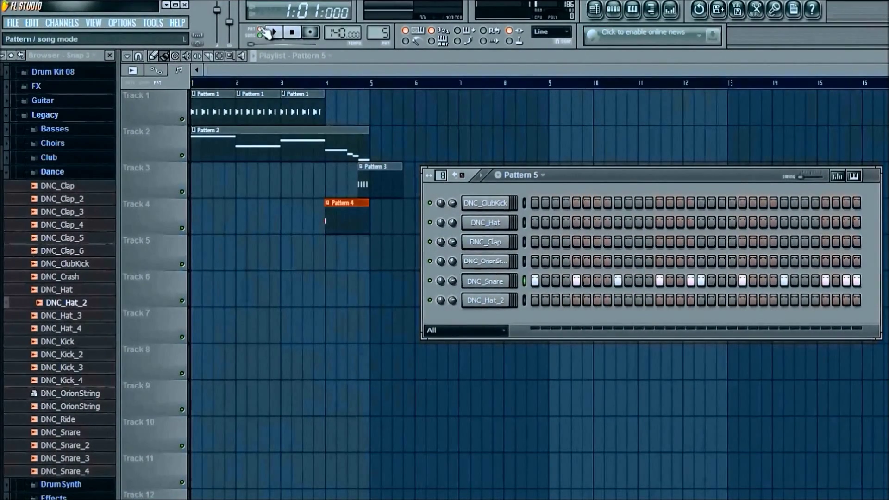
left_click(273, 32)
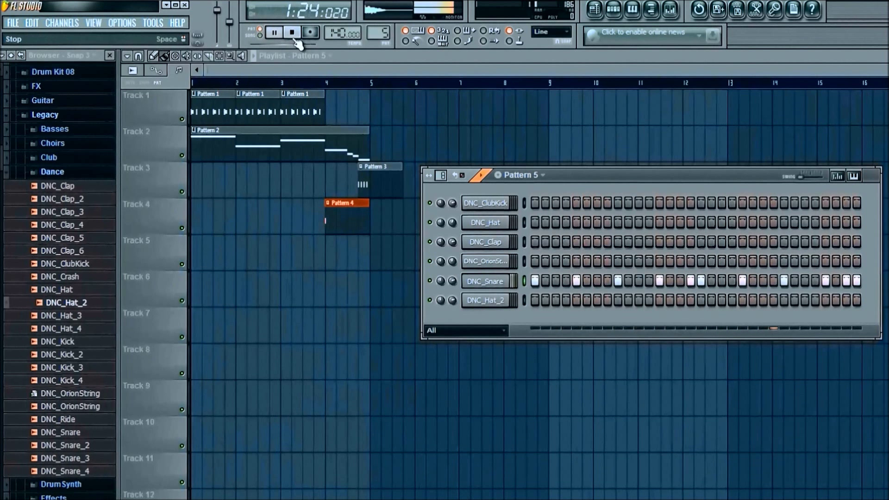
Stop the song playback and scroll the pattern selector up to Pattern 6.
left_click(294, 33)
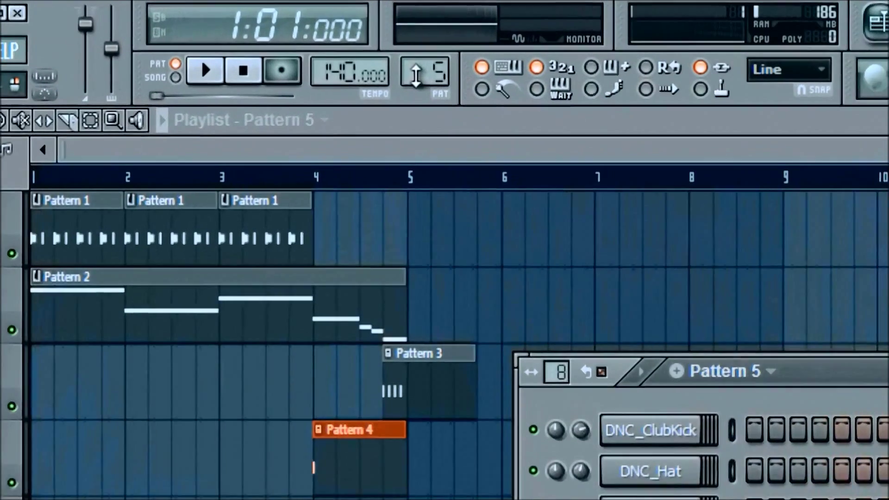
scroll(374, 37, "up", 1)
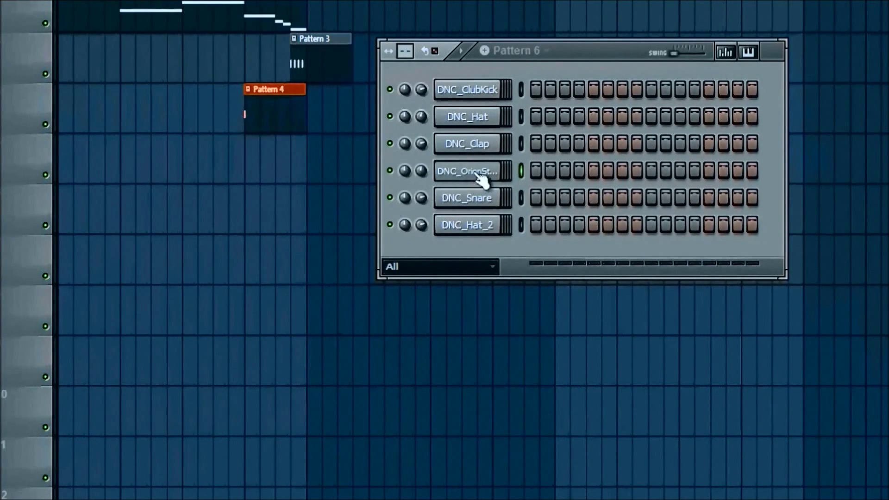
Open DNC_OrionString in the Piano roll and place a C5 note at the start of bar 1.
right_click(487, 180)
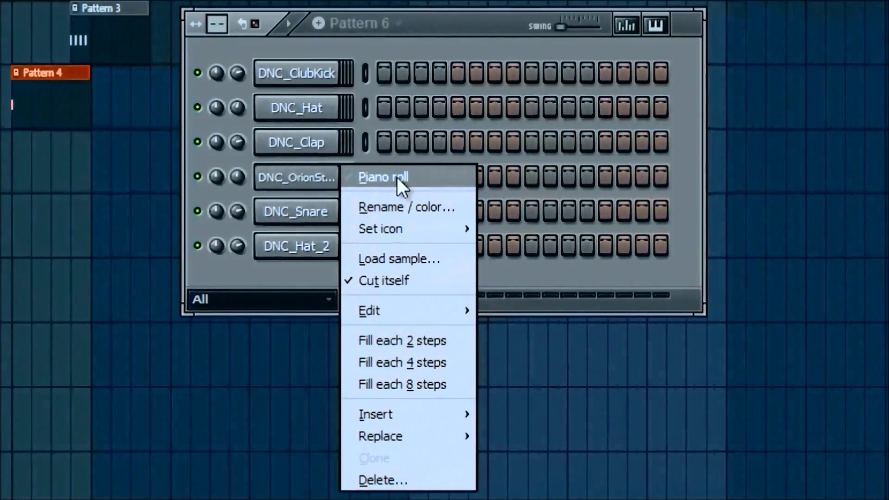
left_click(521, 185)
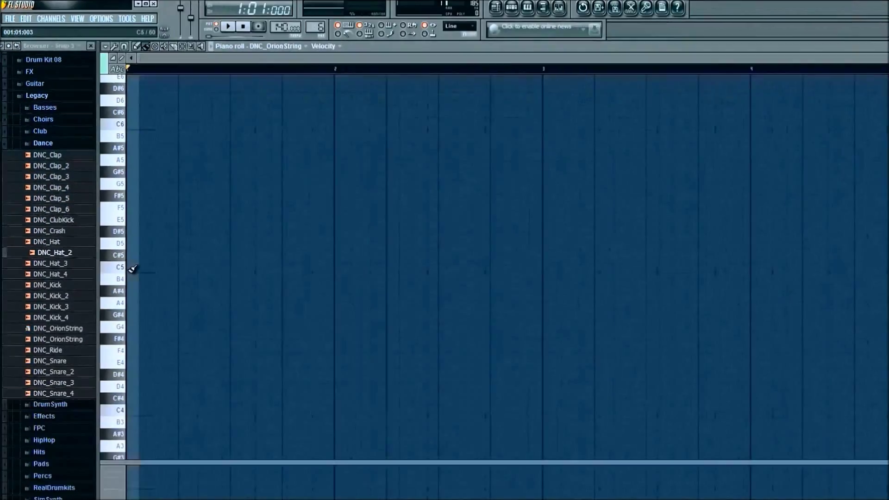
left_click(113, 230)
Stretch the C5 note to a full bar and add an F4 whole note after A4.
left_click_drag(120, 233, 288, 230)
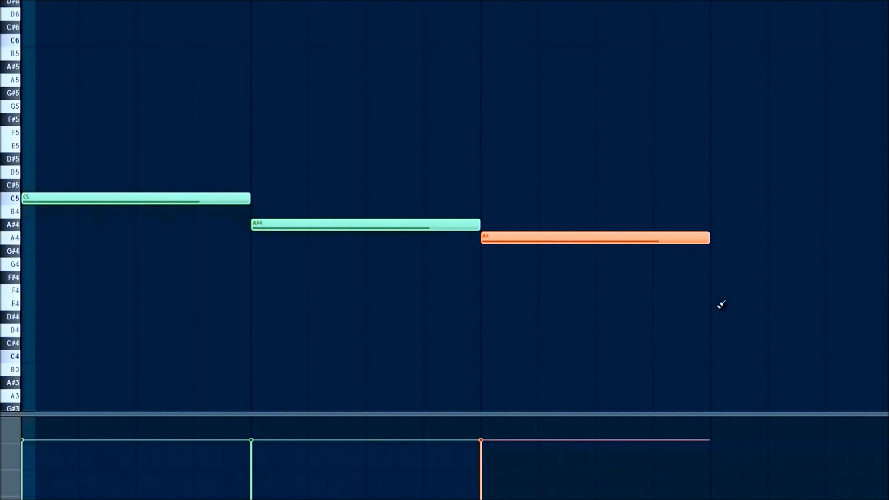
left_click(722, 291)
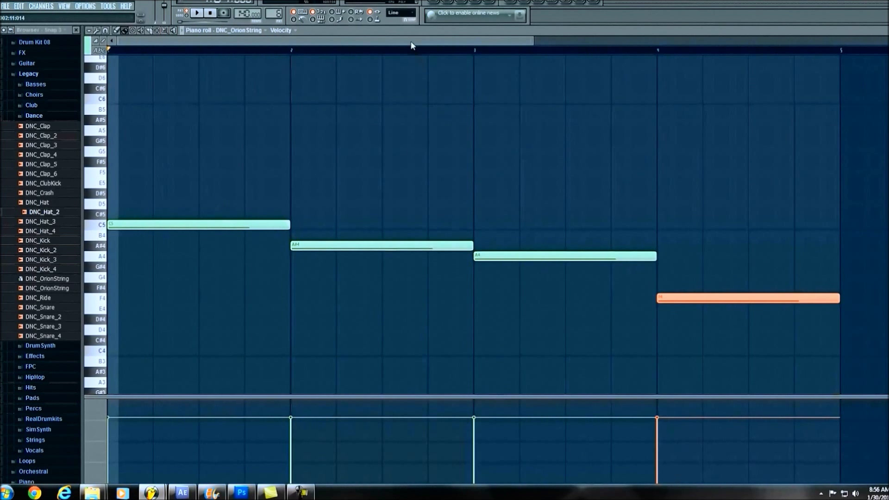
Add whole-bar C5 and D#5 notes after F4 in bars 5 and 6.
scroll(252, 115, "right", 5)
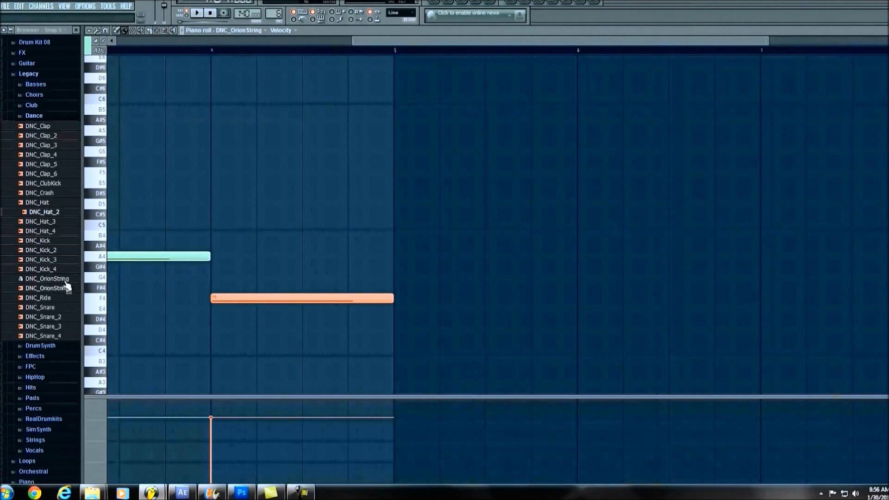
left_click(396, 226)
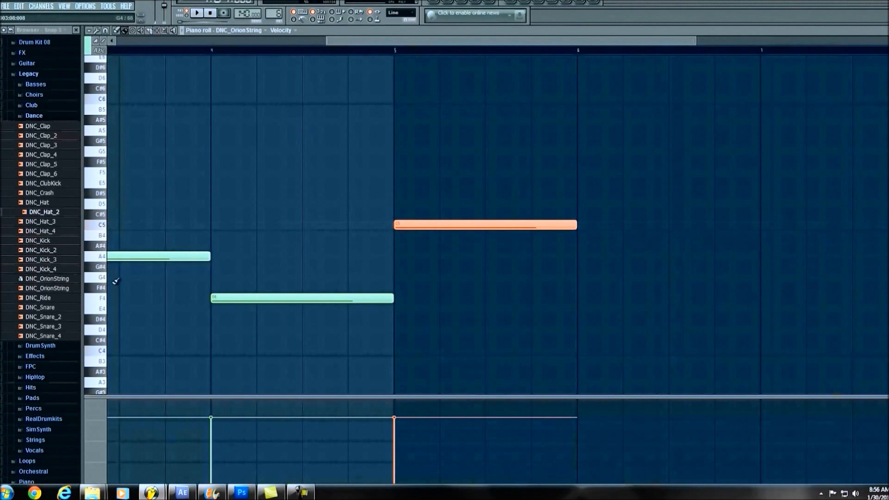
left_click(99, 321)
left_click(99, 319)
left_click(99, 194)
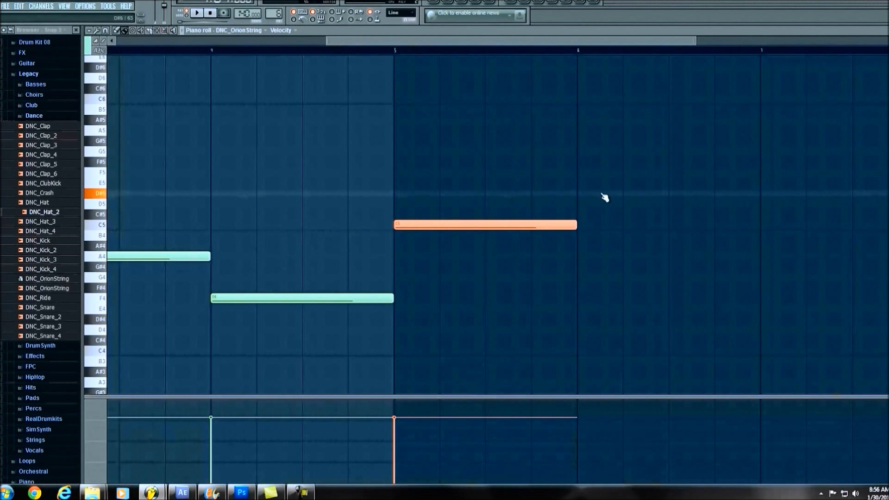
left_click(582, 193)
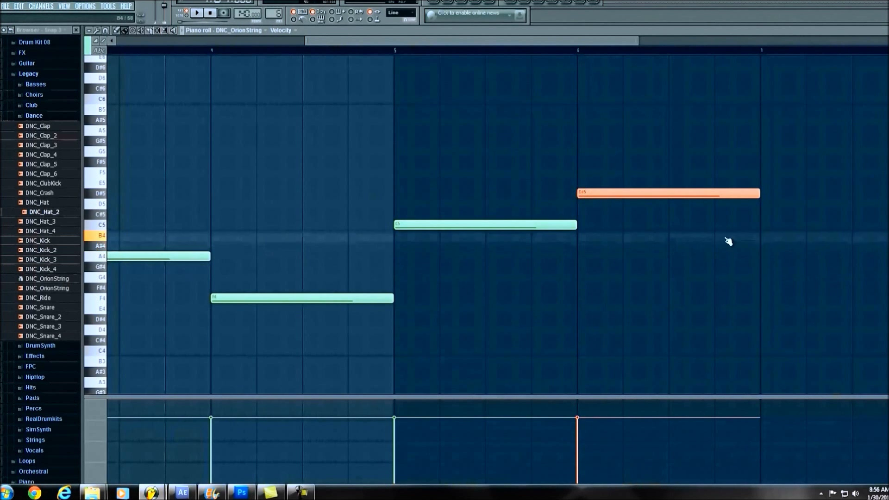
Add whole-bar A#4 and C#5 notes to fill bars 7 and 8.
left_click(764, 244)
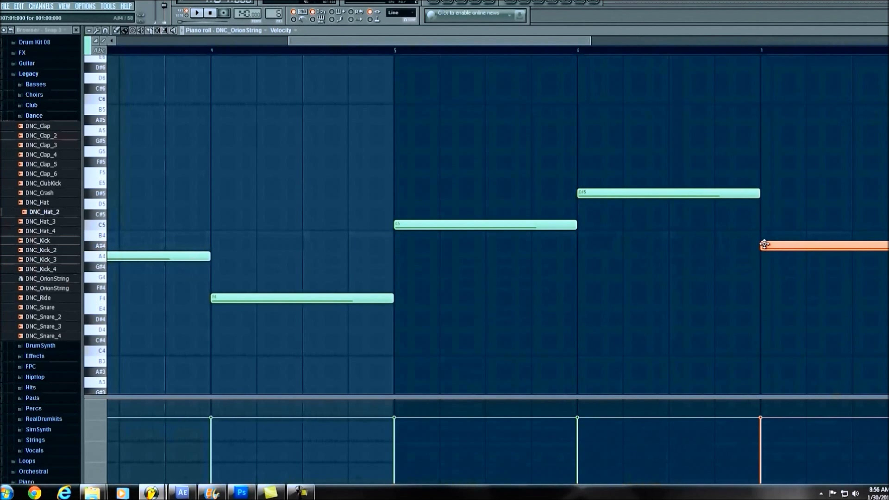
left_click_drag(442, 41, 621, 40)
left_click(99, 216)
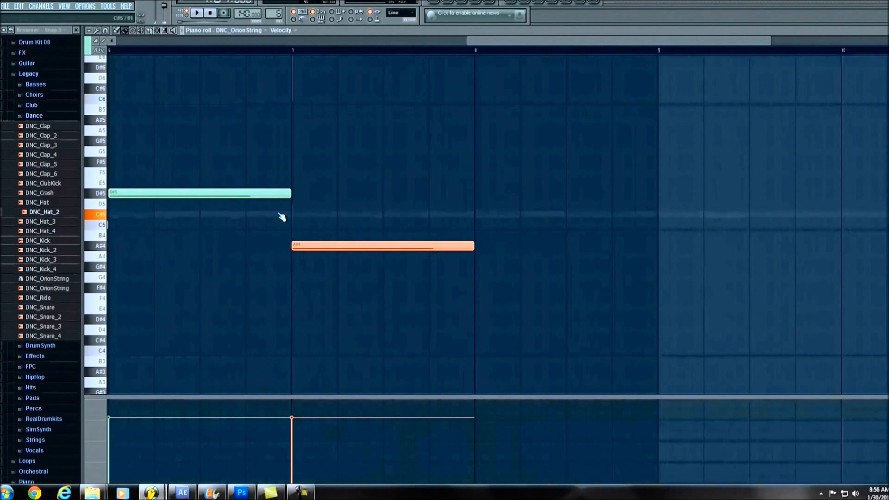
left_click(477, 214)
left_click_drag(487, 43, 51, 55)
left_click(196, 14)
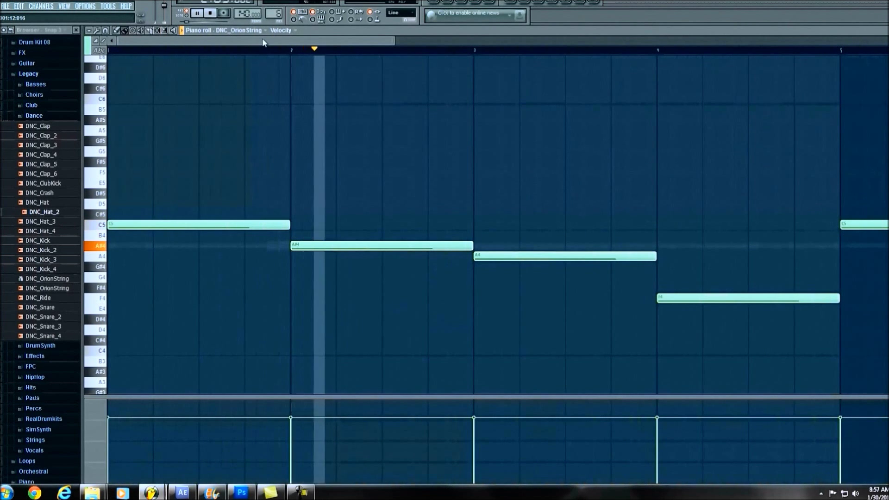
left_click_drag(286, 41, 598, 35)
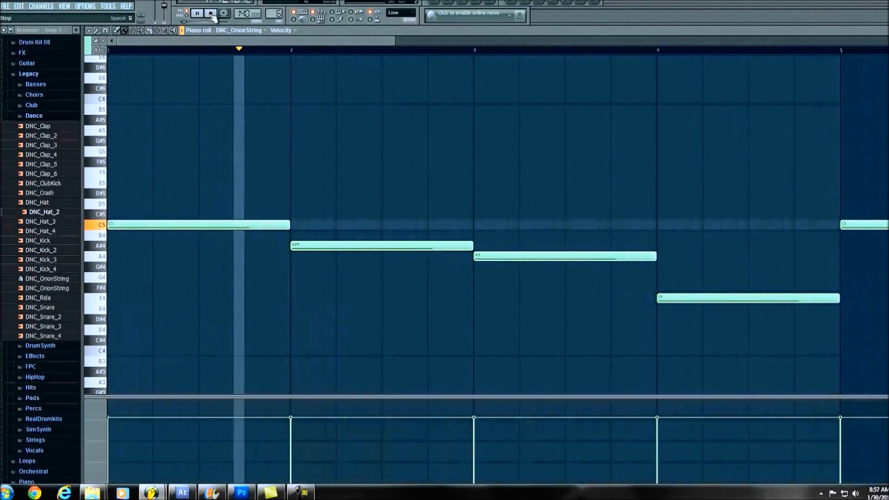
left_click(211, 15)
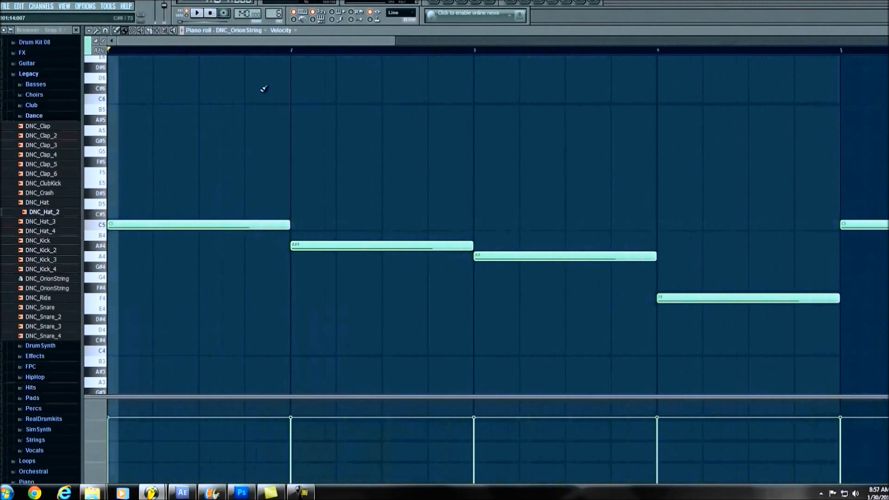
left_click(450, 2)
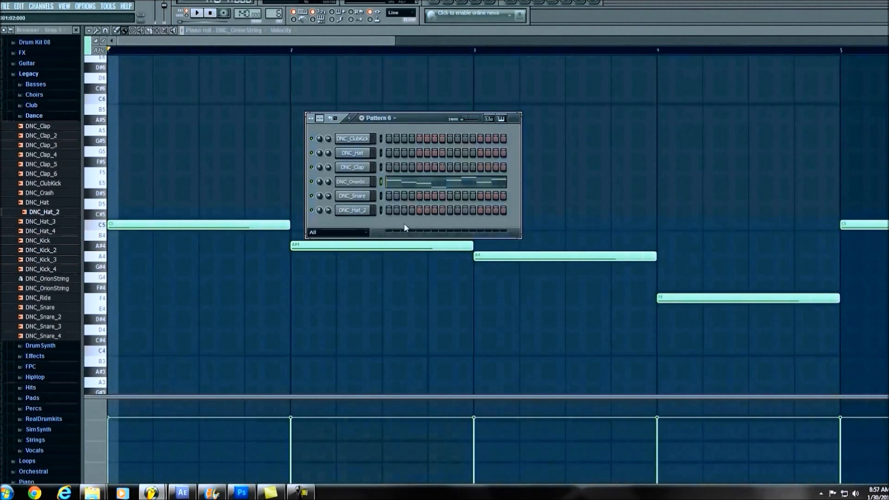
Show DNC_OrionString's channel settings and the mixer with Insert 1's Gross Beat and Fruity Phaser.
left_click(358, 182)
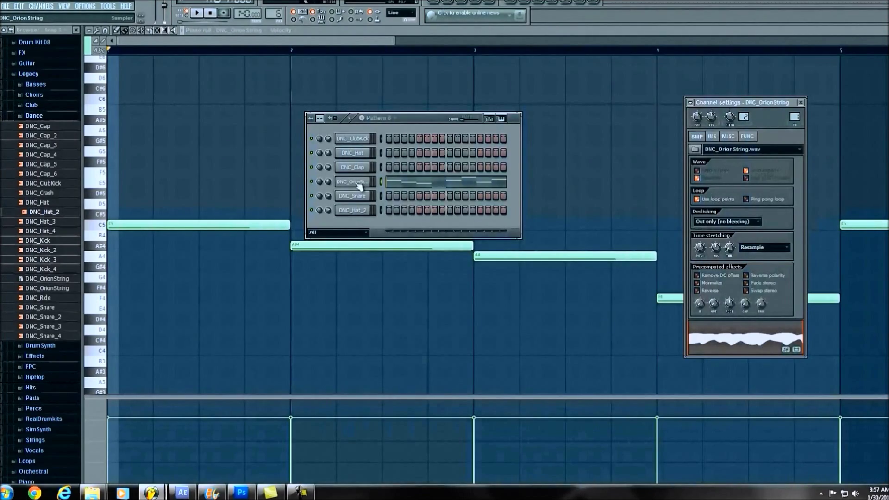
key("F9")
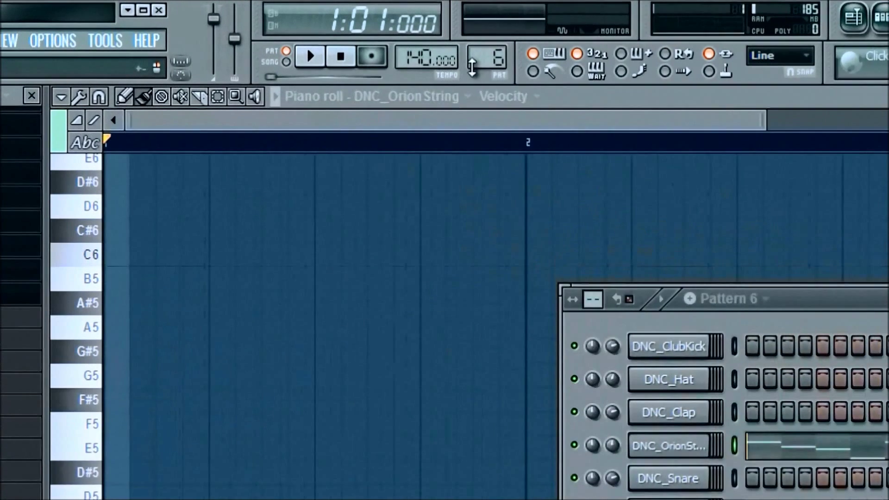
Switch the pattern selector from Pattern 6 to an empty Pattern 7.
scroll(272, 24, "up", 1)
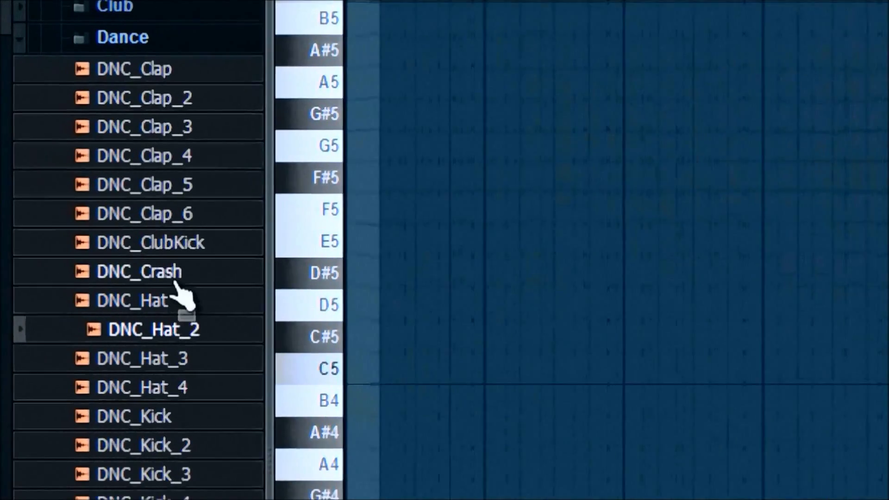
Add DNC_Crash as a Pattern 7 channel with a hit on step 1 and its settings open.
left_click_drag(178, 278, 787, 366)
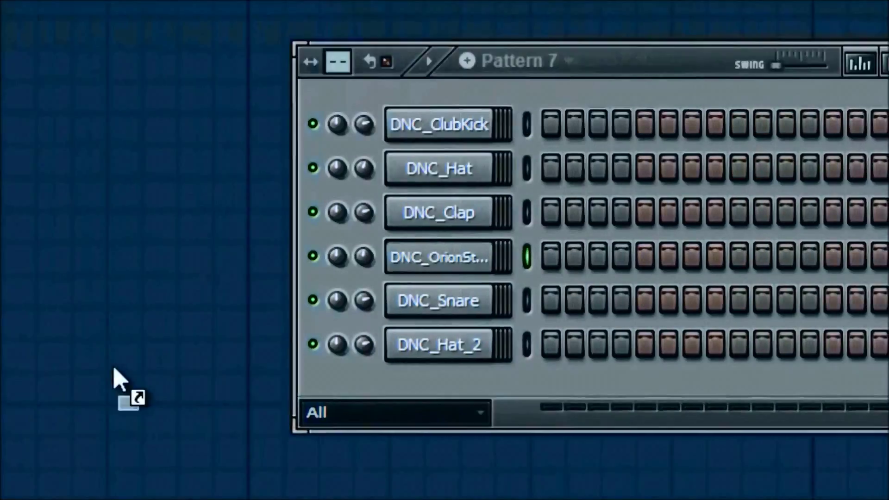
left_click_drag(116, 380, 466, 391)
left_click(405, 393)
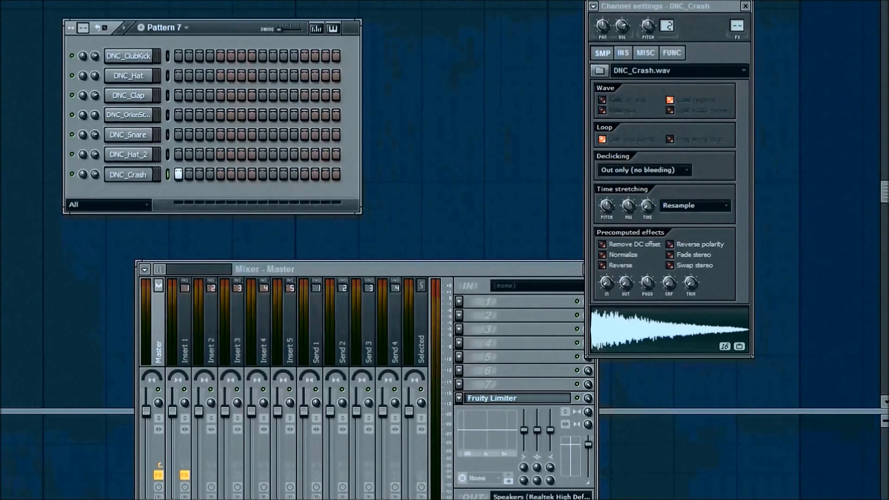
left_click(135, 175)
left_click(134, 175)
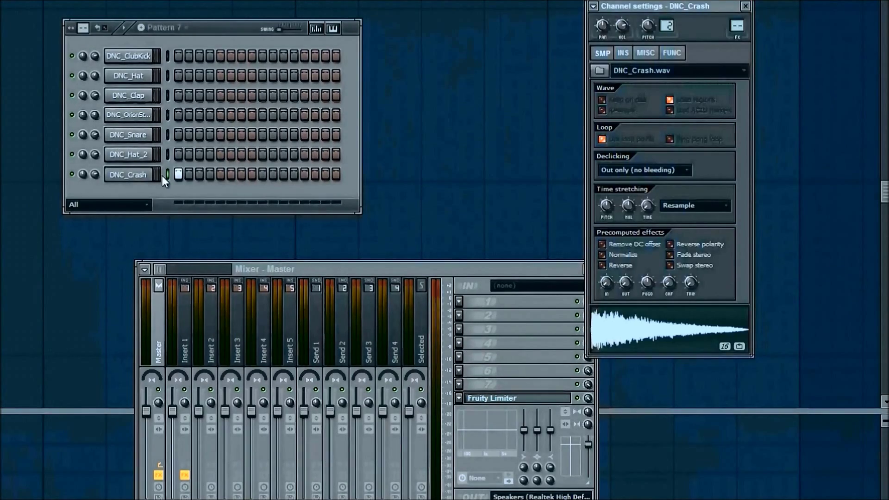